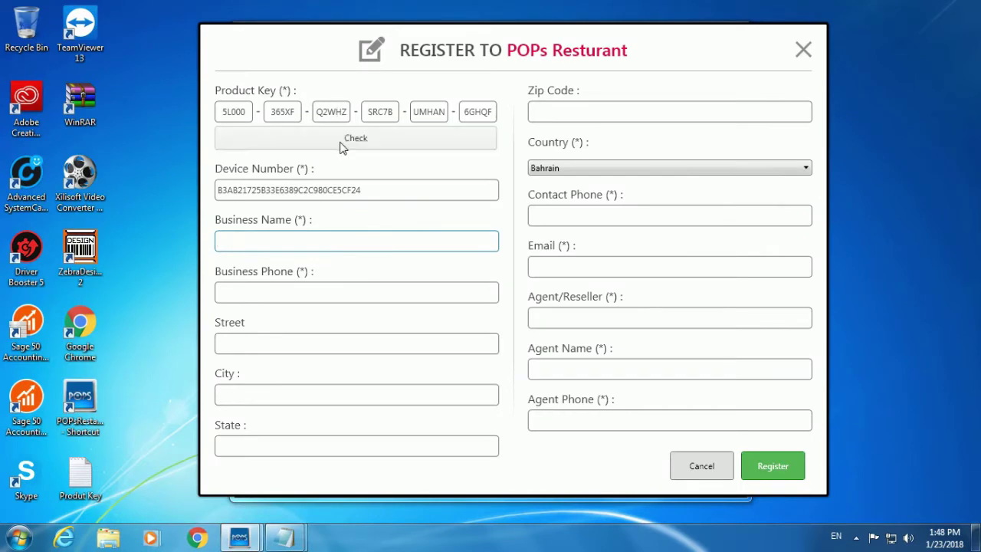
# Validate the product key, then focus Business Name with the keyboard switched to Arabic.
pyautogui.click(342, 145)
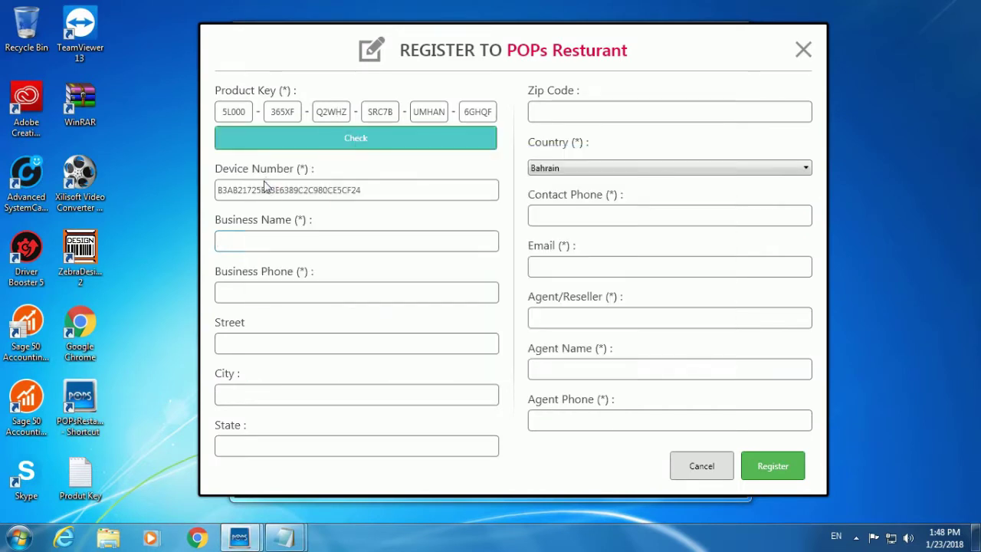
pyautogui.click(387, 238)
pyautogui.click(356, 293)
pyautogui.click(340, 351)
pyautogui.click(334, 396)
pyautogui.click(304, 240)
pyautogui.hotkey('alt', 'shift')
# Enter business name 'مطعم البيت' and the business phone number with the +973 prefix.
pyautogui.write('مطعم البيت')
pyautogui.click(331, 288)
pyautogui.hotkey('alt', 'shift')
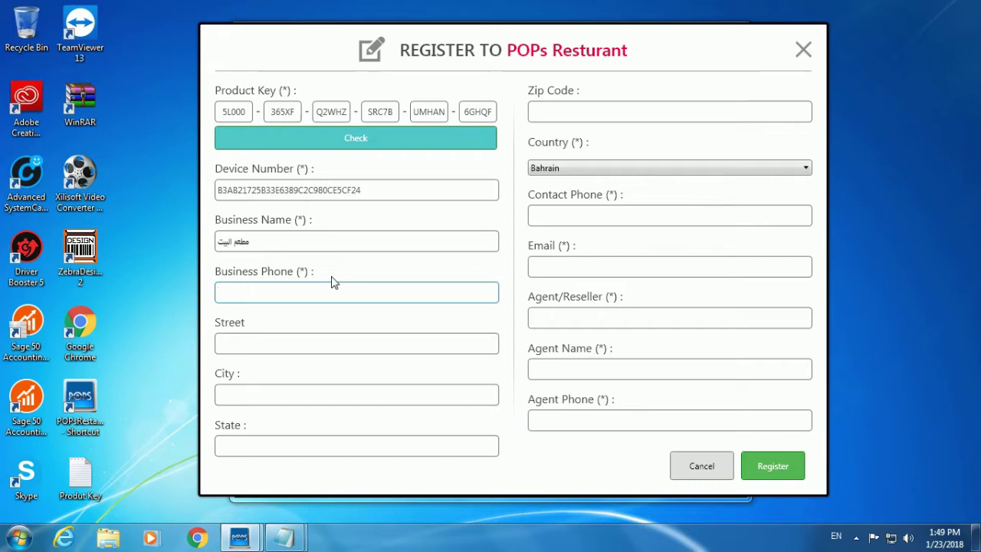
pyautogui.write('+973')
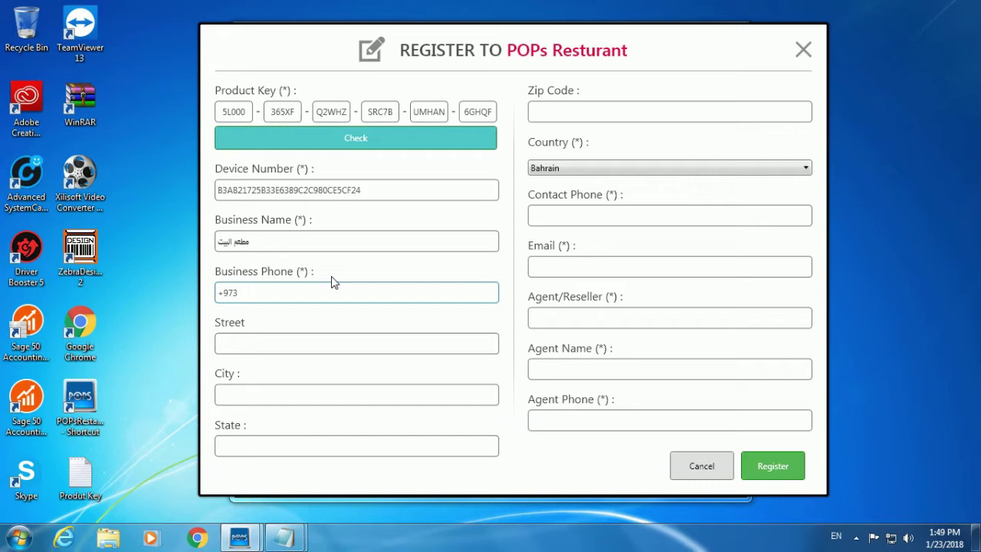
pyautogui.write('66666666')
# Enter the street number in the Street field.
pyautogui.click(295, 342)
pyautogui.click(290, 397)
pyautogui.click(288, 444)
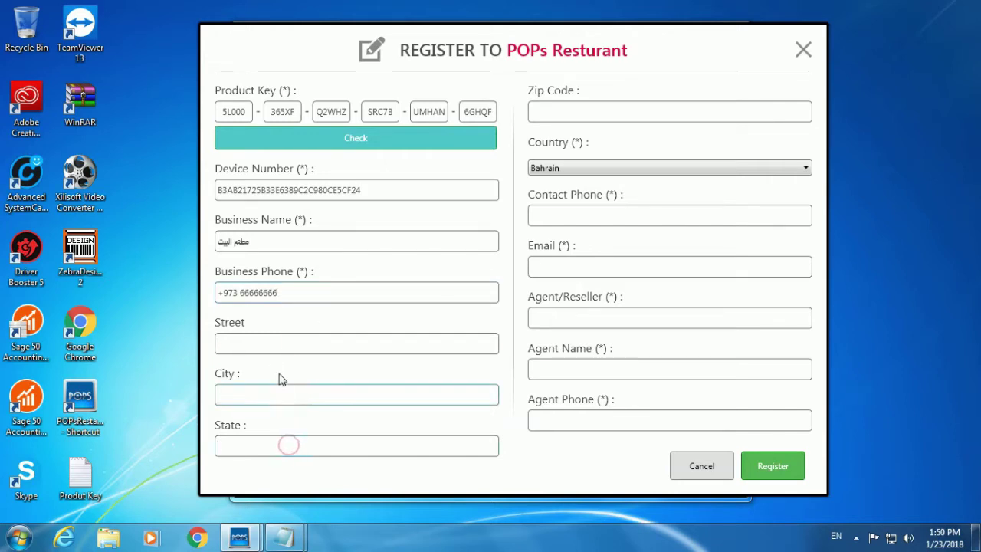
pyautogui.click(265, 346)
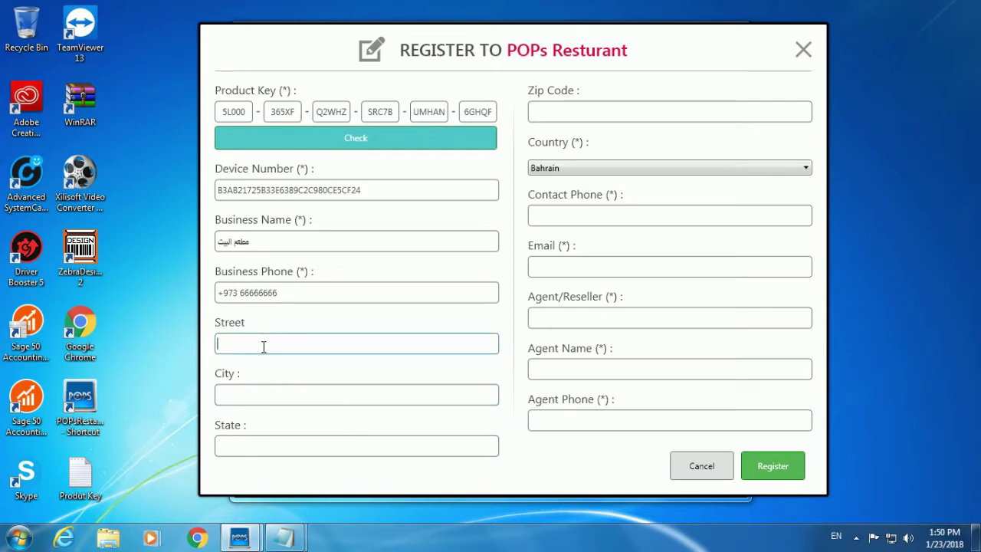
pyautogui.click(269, 392)
pyautogui.click(291, 349)
pyautogui.write('568')
# Set the city to MANAMA, correcting the lowercase first letter to a capital M.
pyautogui.click(316, 390)
pyautogui.hotkey('alt', 'shift')
pyautogui.hotkey('alt', 'shift')
pyautogui.write('mANAMA')
pyautogui.doubleClick(220, 396)
pyautogui.moveTo(218, 395); pyautogui.dragTo(224, 395)
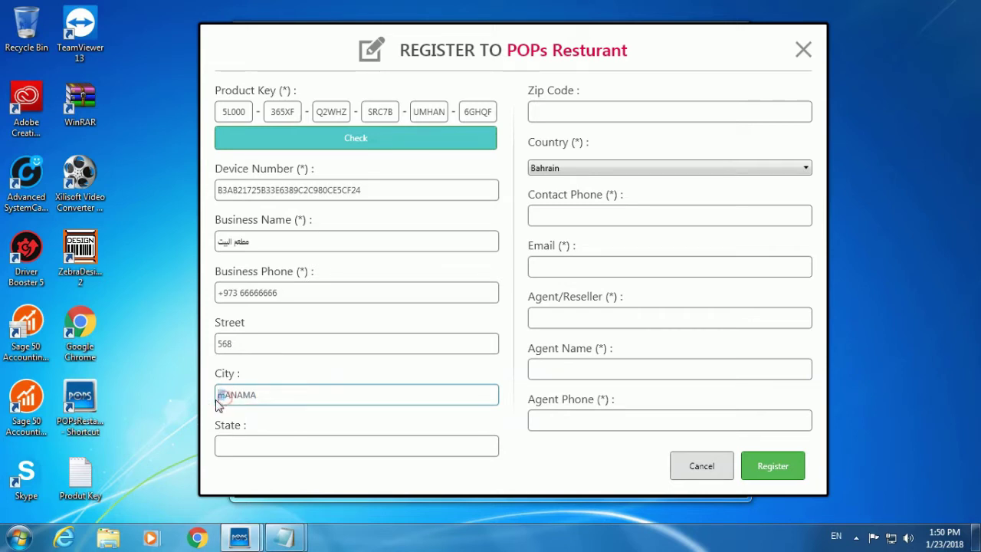
pyautogui.write('M')
pyautogui.click(268, 447)
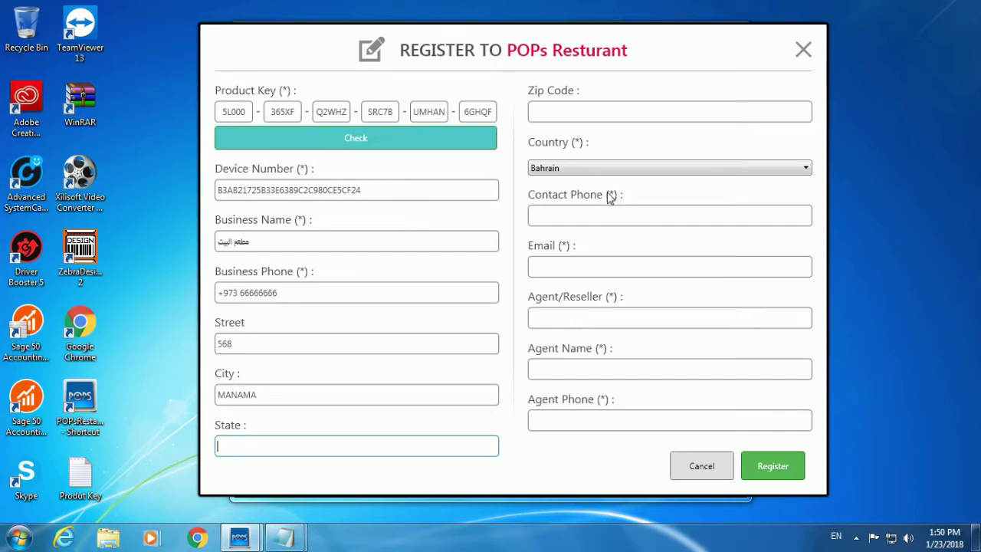
pyautogui.click(584, 162)
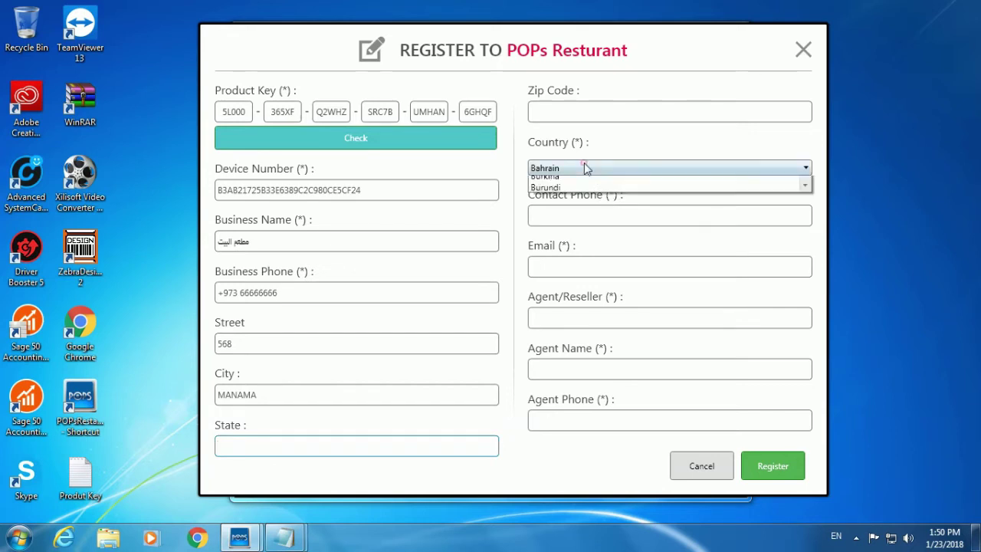
pyautogui.click(584, 162)
pyautogui.click(570, 215)
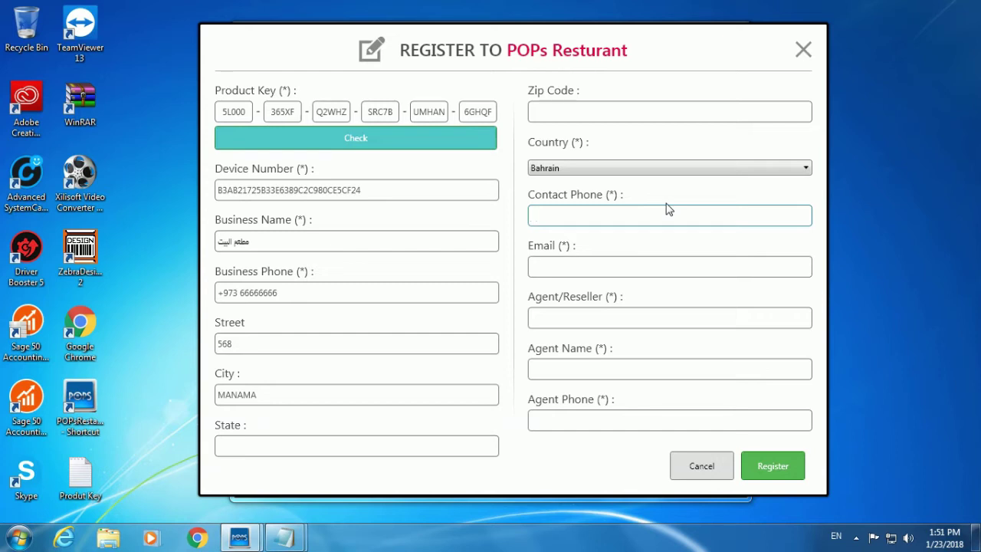
# Enter the contact phone number with +973 prefix and begin the contact e-mail address.
pyautogui.write('+973 44444444')
pyautogui.click(584, 267)
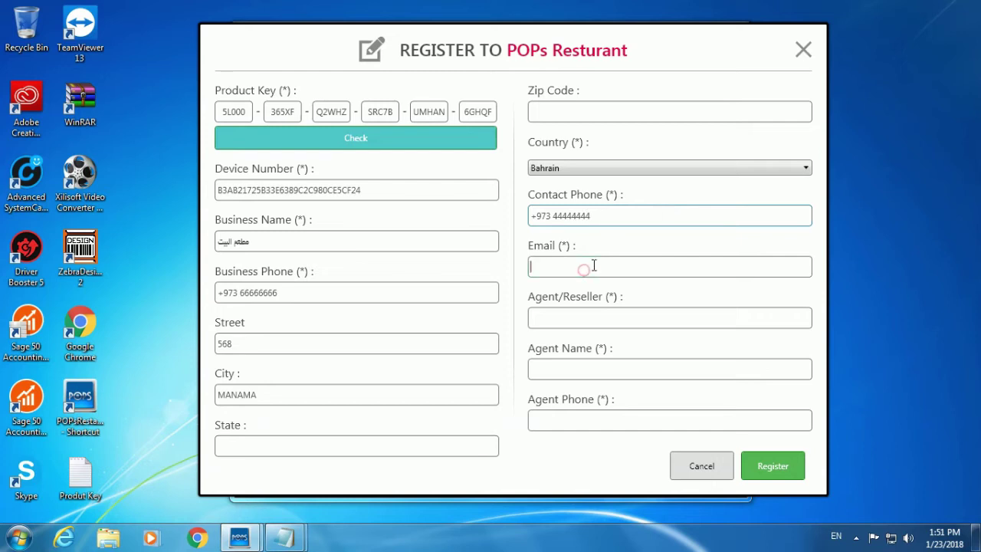
pyautogui.press('BackSpace')
pyautogui.press('BackSpace')
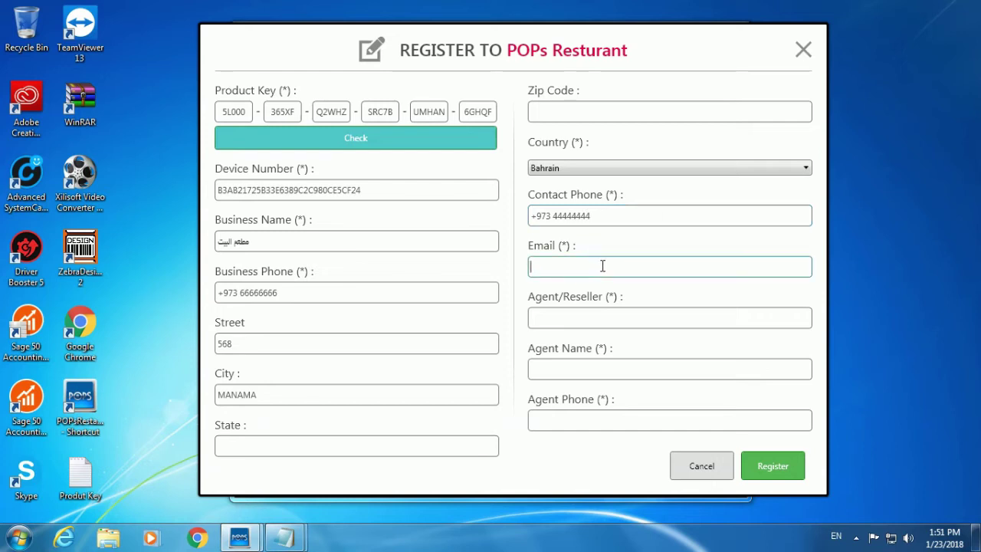
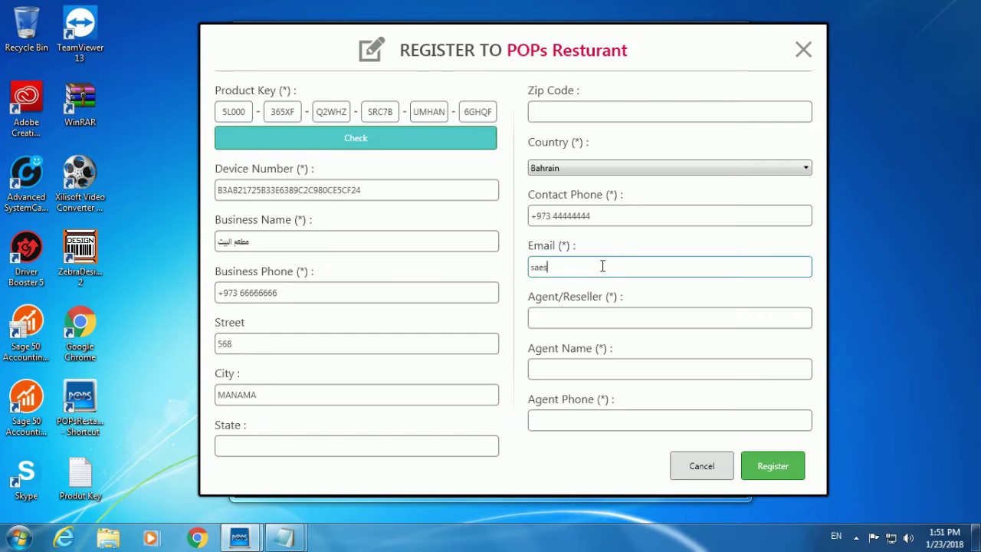
pyautogui.press('BackSpace')
pyautogui.press('BackSpace')
pyautogui.press('BackSpace')
# Finish the contact e-mail address, correcting its typos.
pyautogui.press('BackSpace')
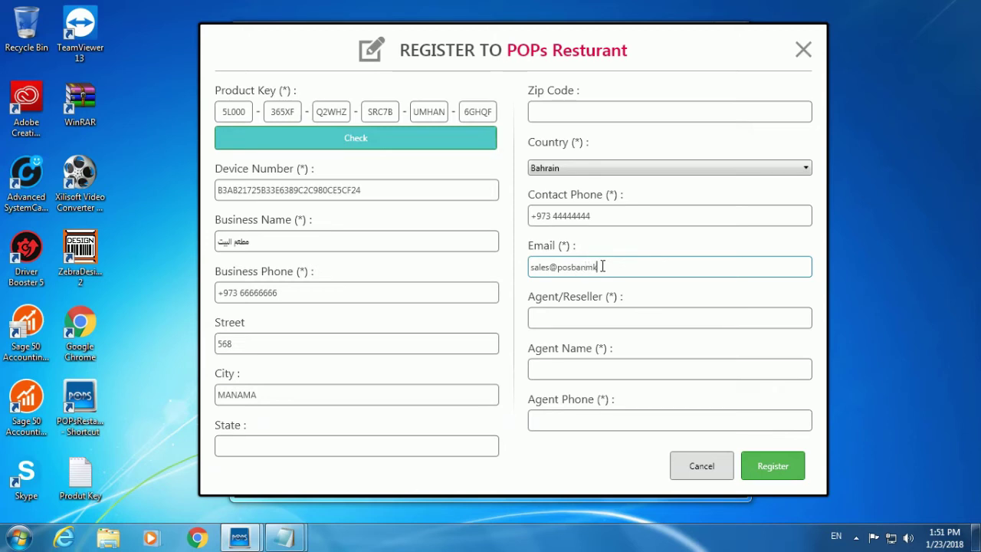
pyautogui.press('Tab')
pyautogui.click(565, 319)
pyautogui.click(562, 370)
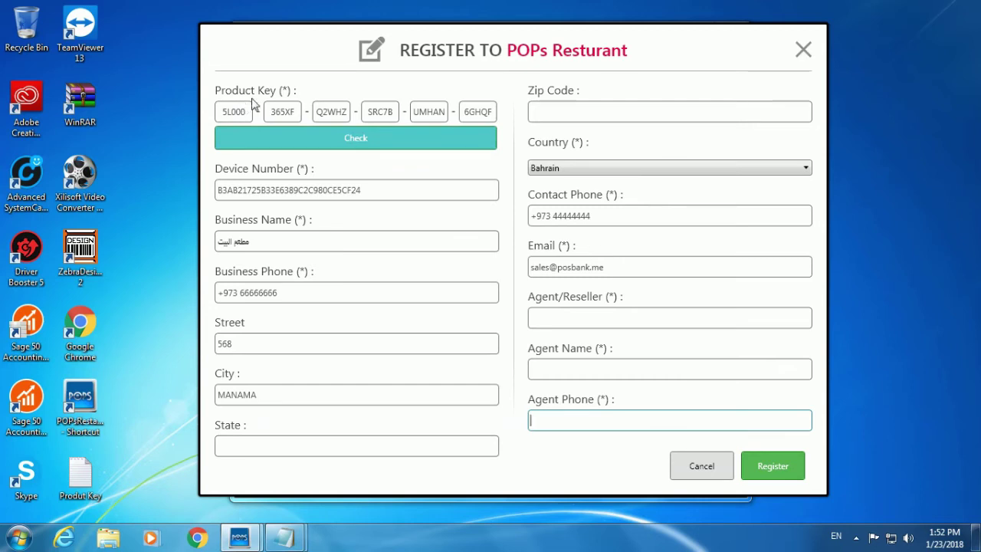
# Set agent/reseller to posbank, then enter the agent's name and +973 phone number.
pyautogui.click(564, 315)
pyautogui.write('aa')
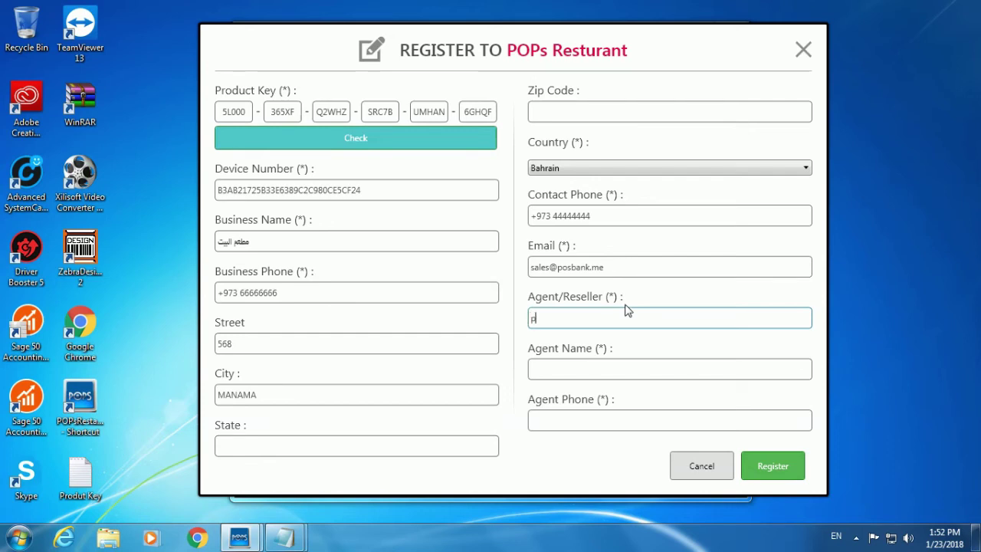
pyautogui.press('BackSpace')
pyautogui.press('BackSpace')
pyautogui.write('posbank')
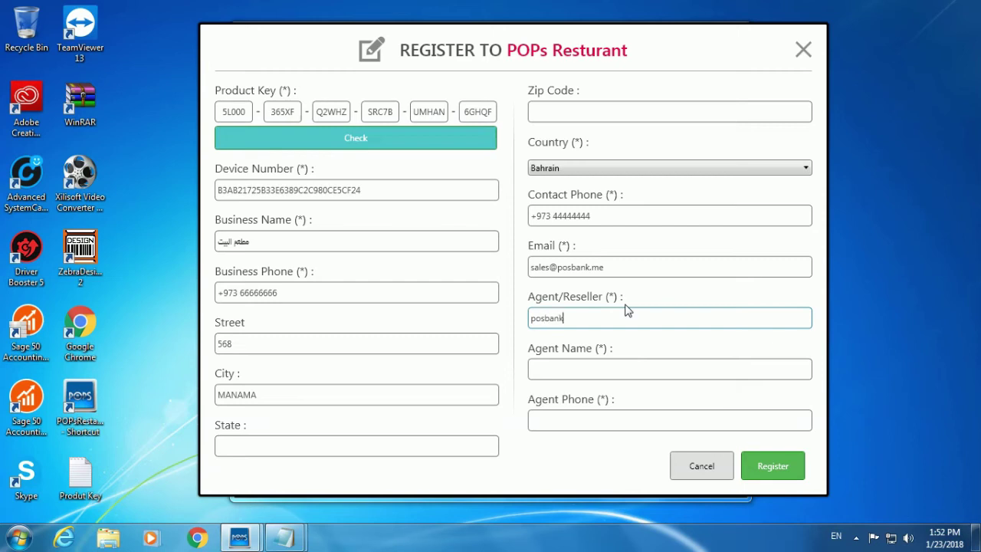
pyautogui.press('Tab')
pyautogui.write('mohmmad')
pyautogui.press('Tab')
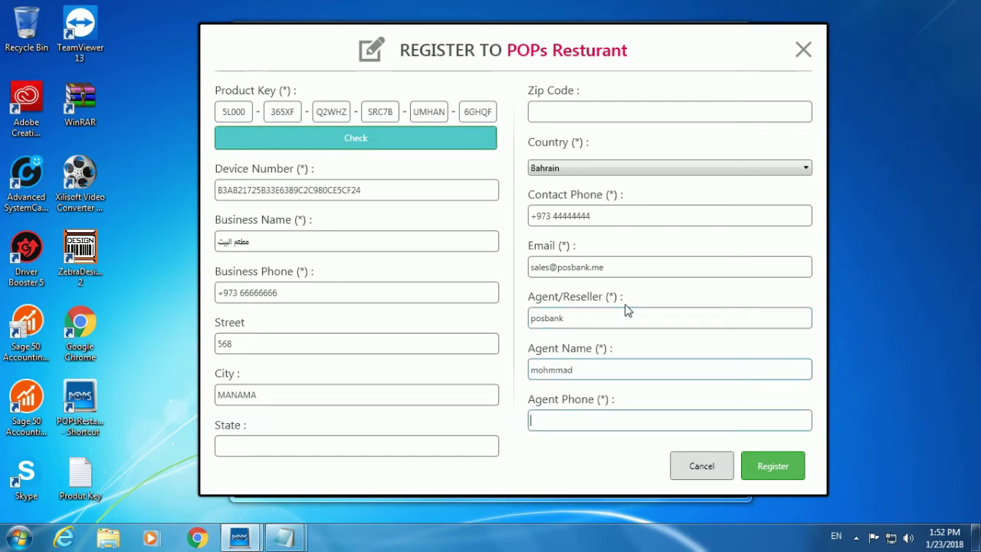
pyautogui.write('+973 11111111')
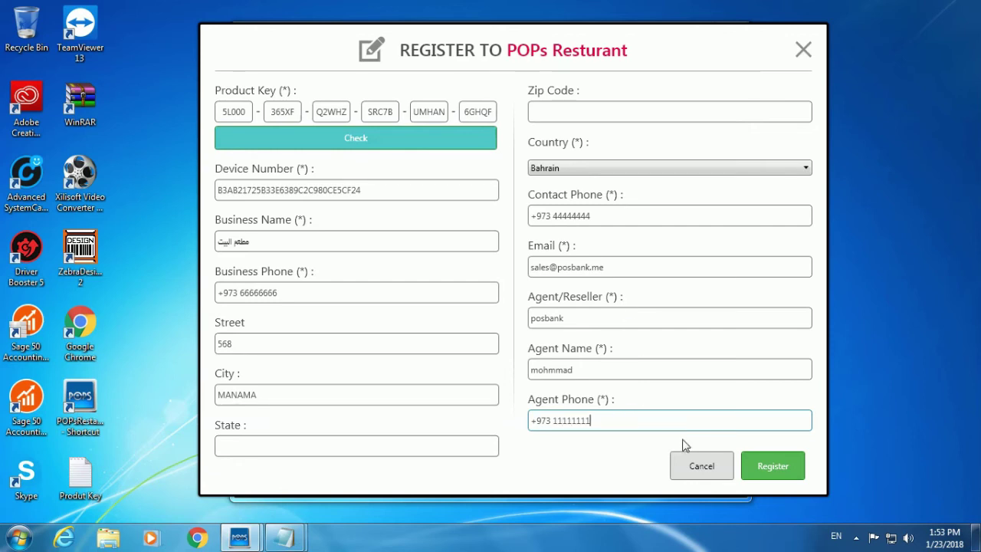
pyautogui.click(323, 239)
pyautogui.click(347, 291)
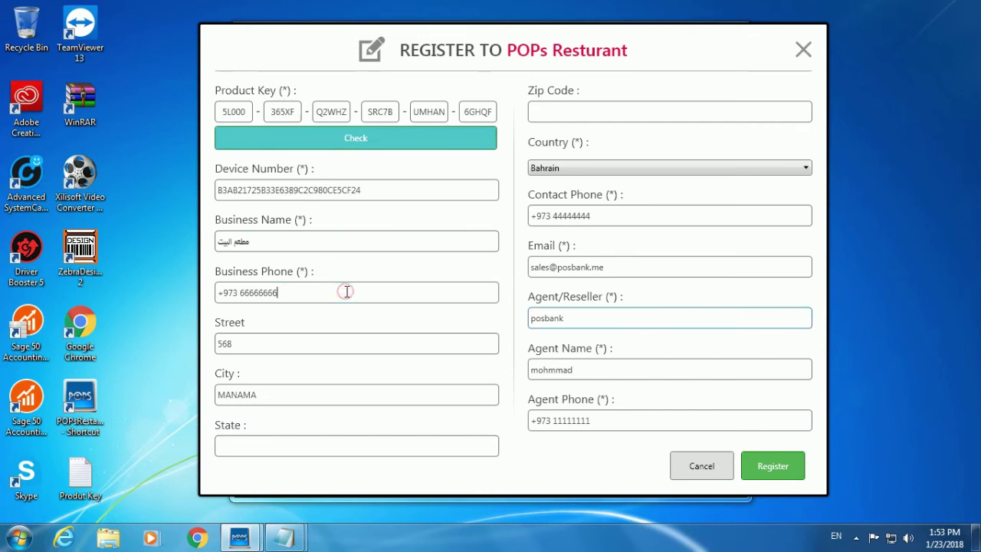
pyautogui.click(596, 215)
pyautogui.click(609, 265)
pyautogui.click(545, 319)
pyautogui.click(563, 420)
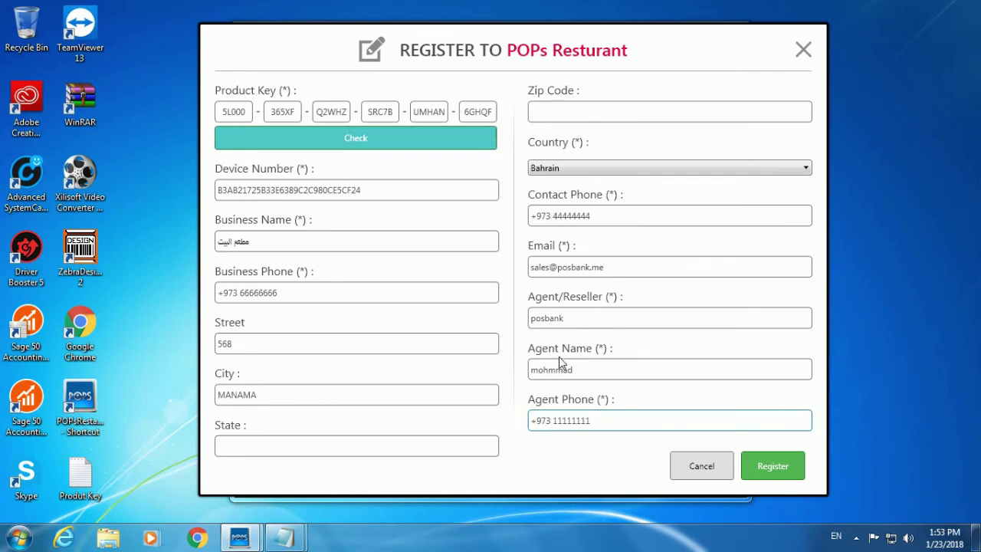
# Submit the registration and acknowledge the success message.
pyautogui.click(774, 465)
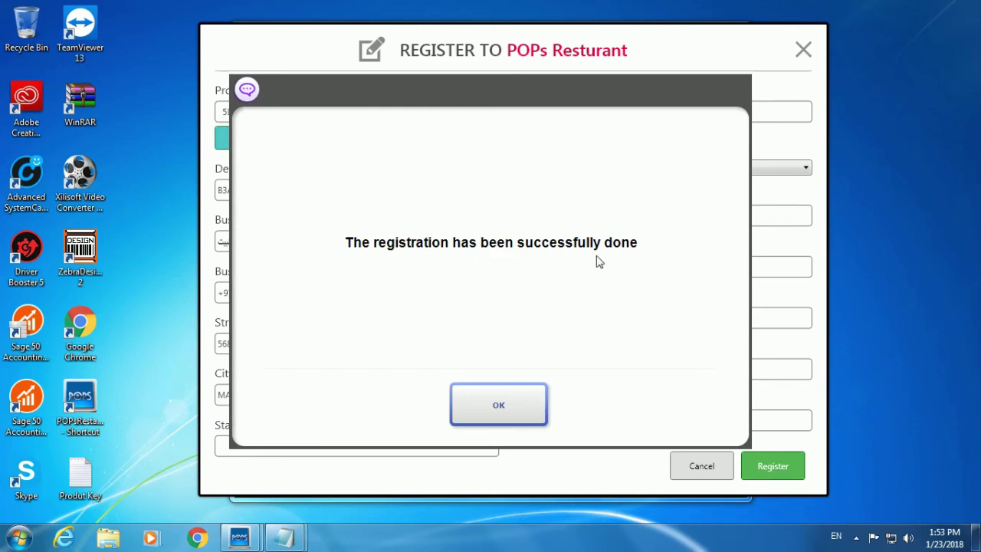
pyautogui.click(527, 398)
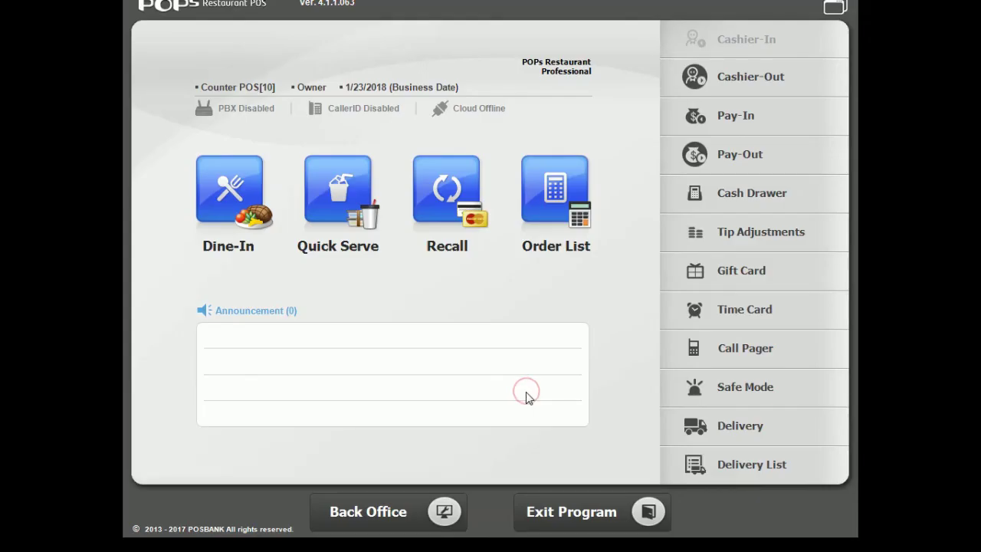